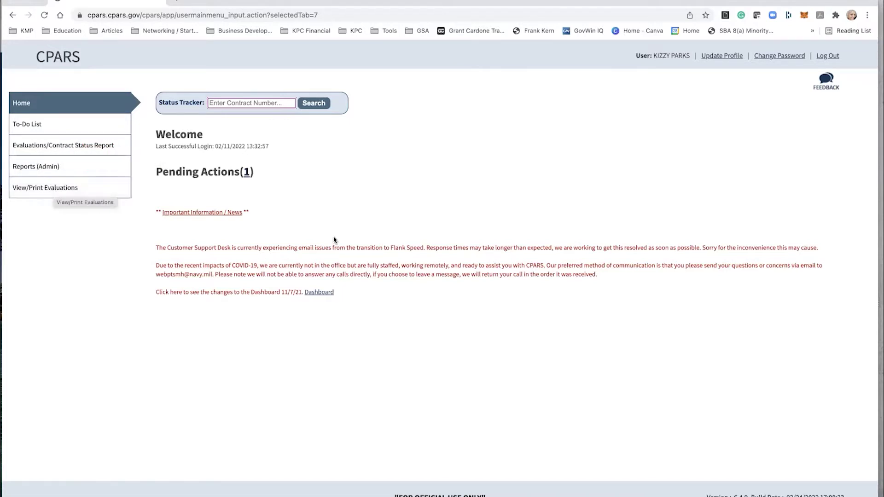
Open the evaluation under Pending Actions and bring up its Contract Information section
click(247, 172)
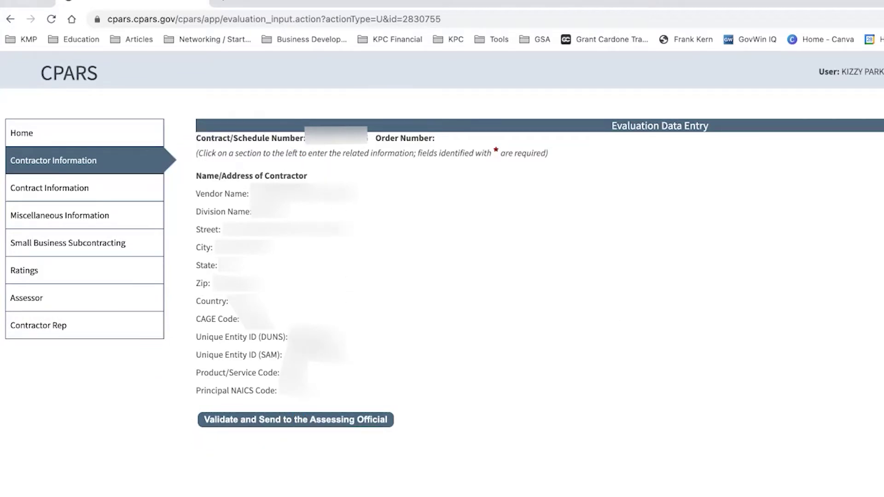
click(94, 192)
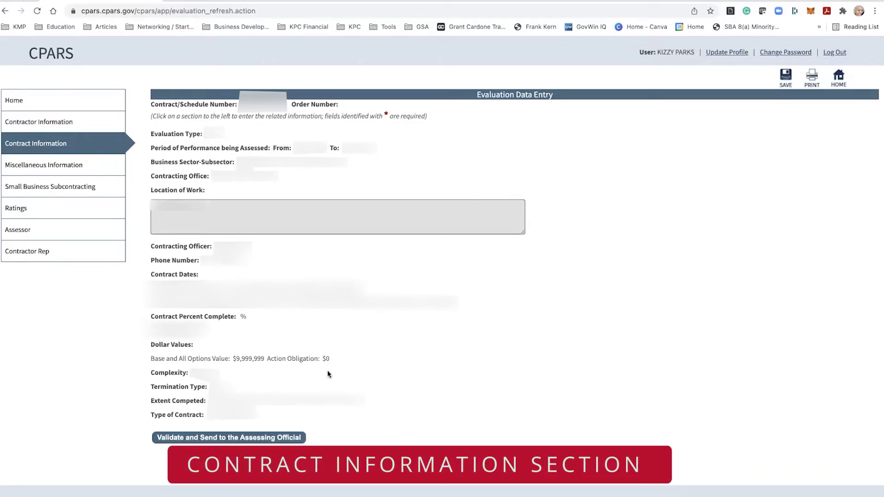
Review the project title and contract effort description in Miscellaneous Information, and check the Small Business Subcontracting section
click(62, 168)
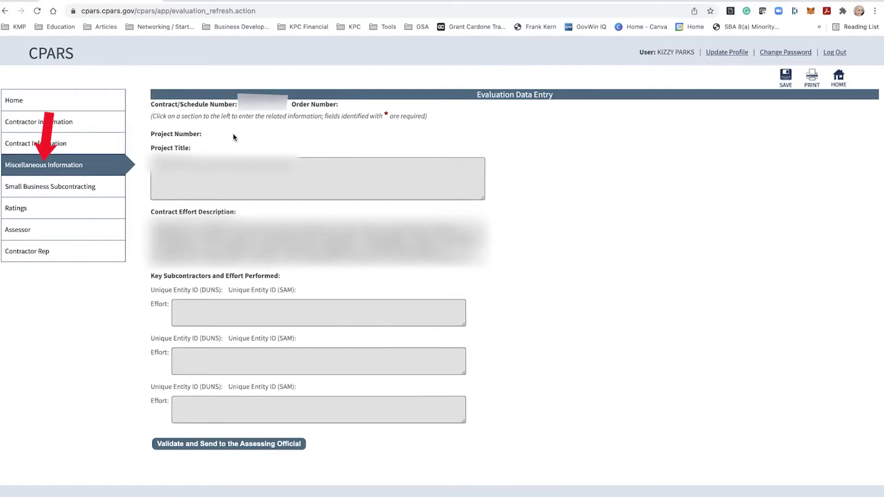
click(299, 167)
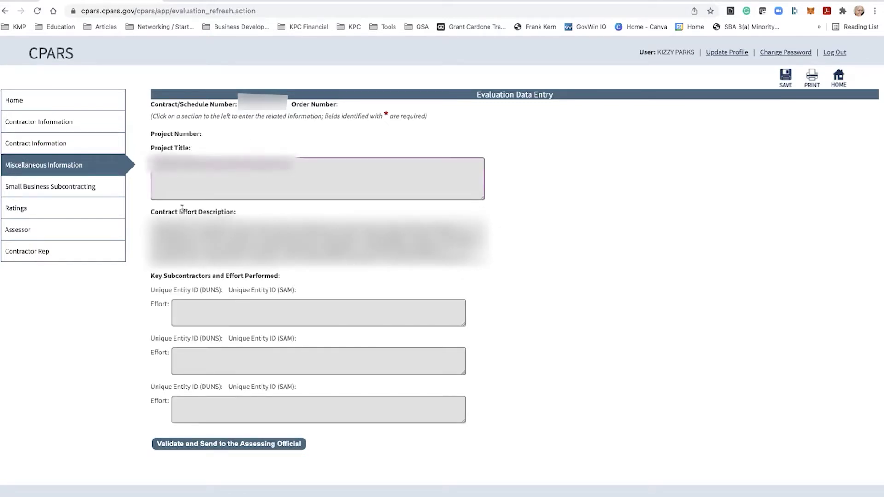
drag(479, 265, 141, 219)
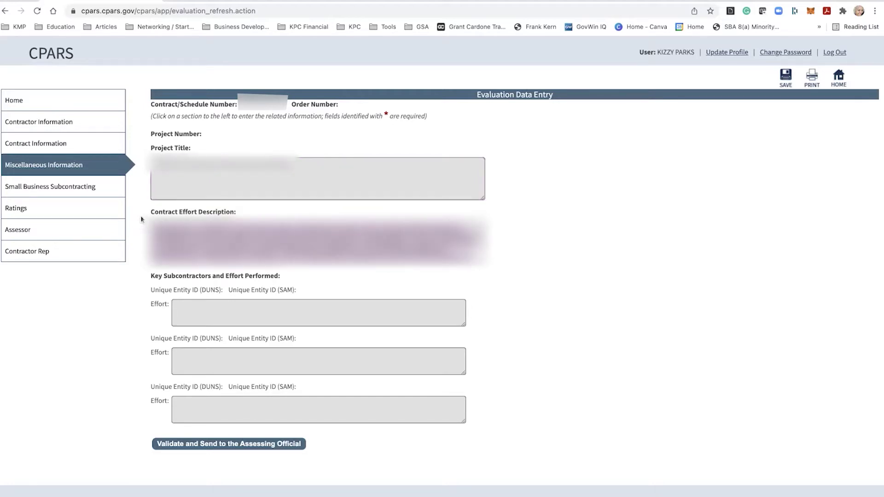
click(51, 186)
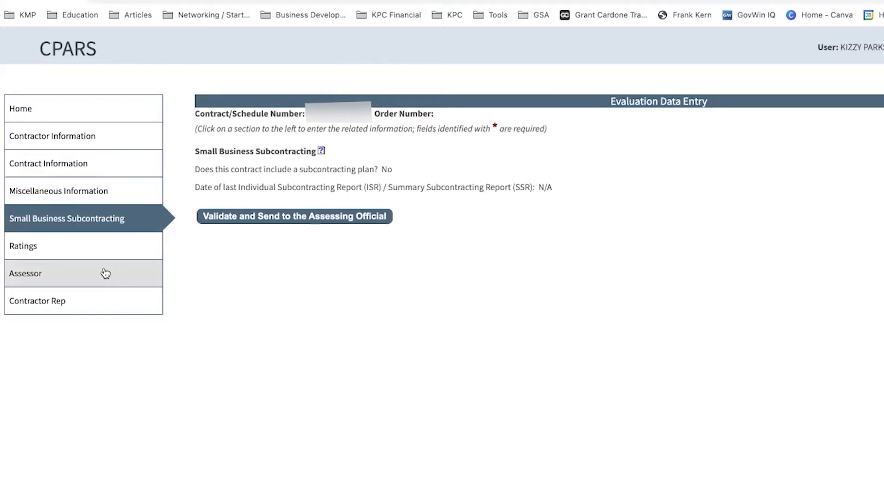
Expand the Ratings section and read the Quality rating with the assessing official's comments
click(84, 254)
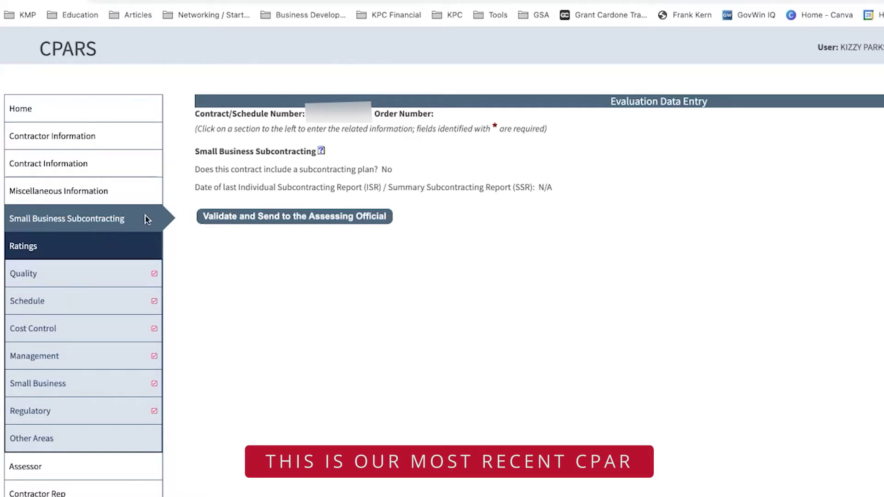
click(94, 276)
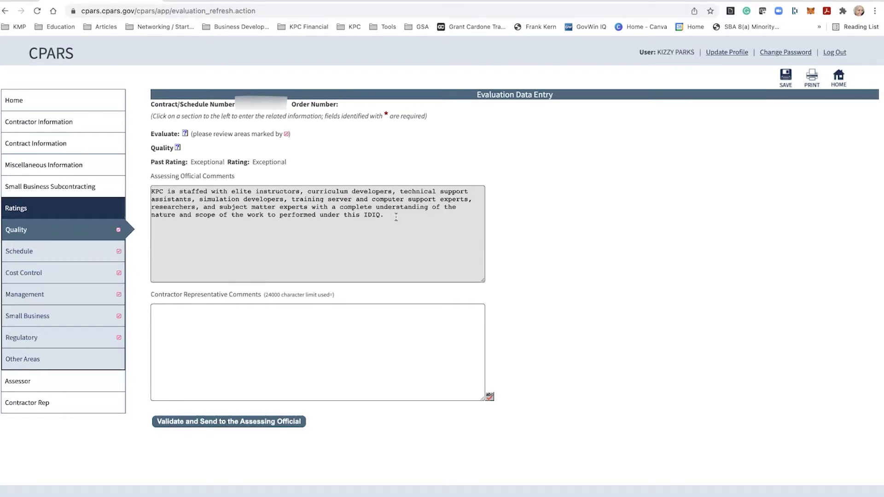
drag(395, 217, 146, 196)
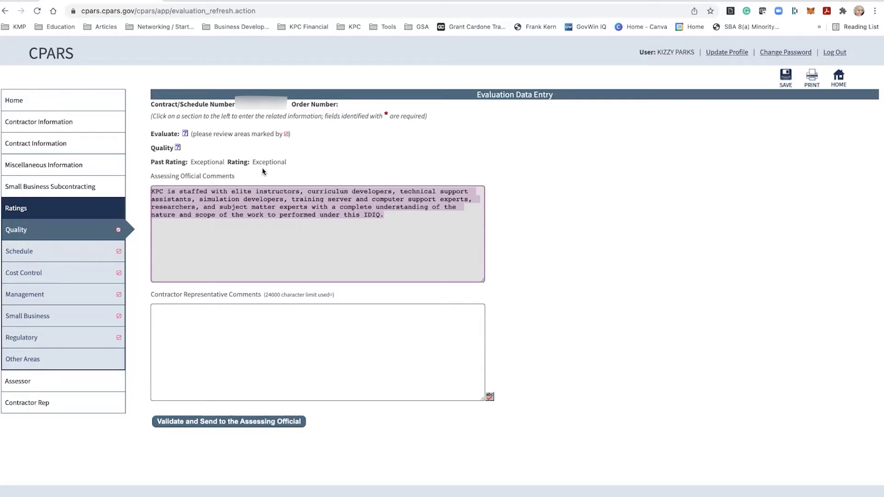
Review the Schedule rating, reading its help definition and the assessing official's comments
click(33, 254)
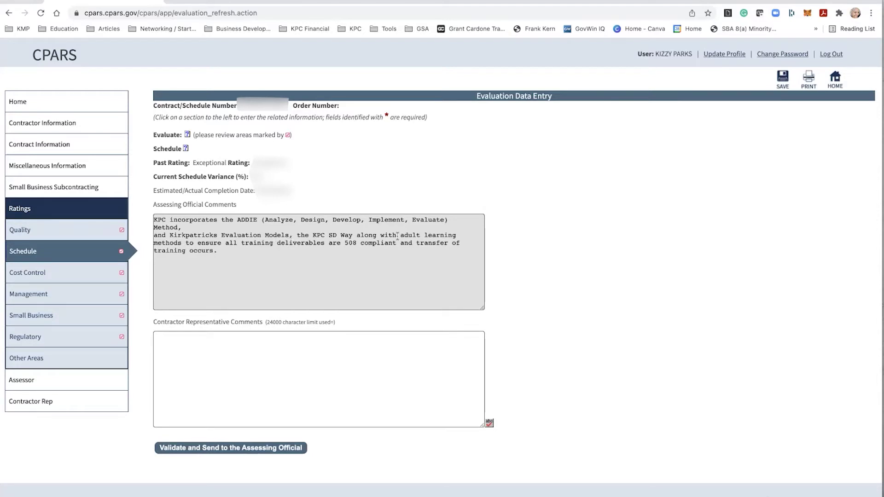
click(186, 149)
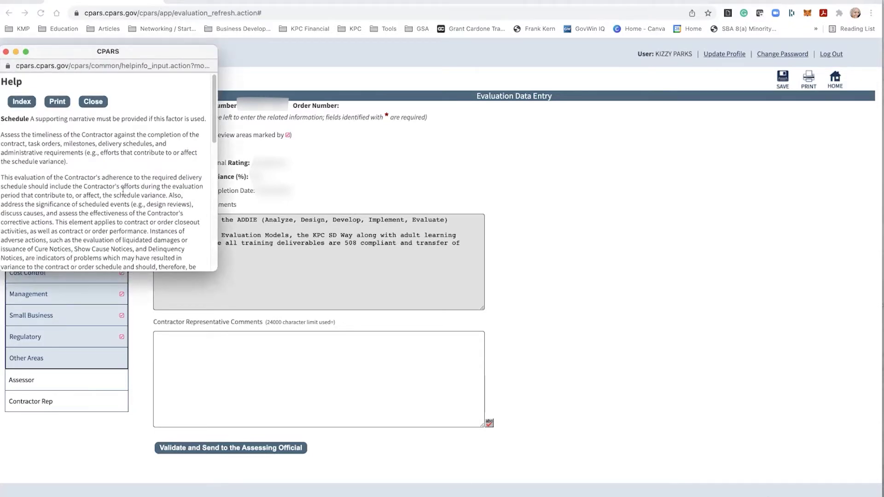
scroll(123, 192, down, 4)
scroll(123, 192, down, 5)
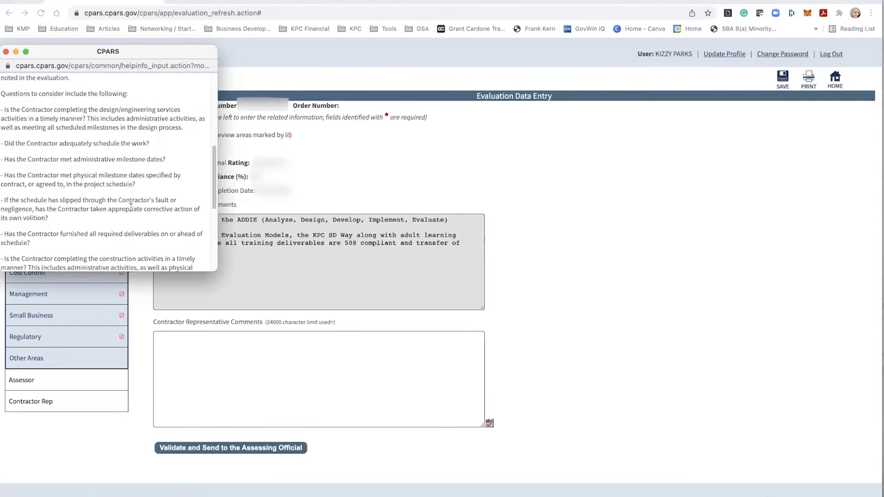
scroll(152, 237, down, 4)
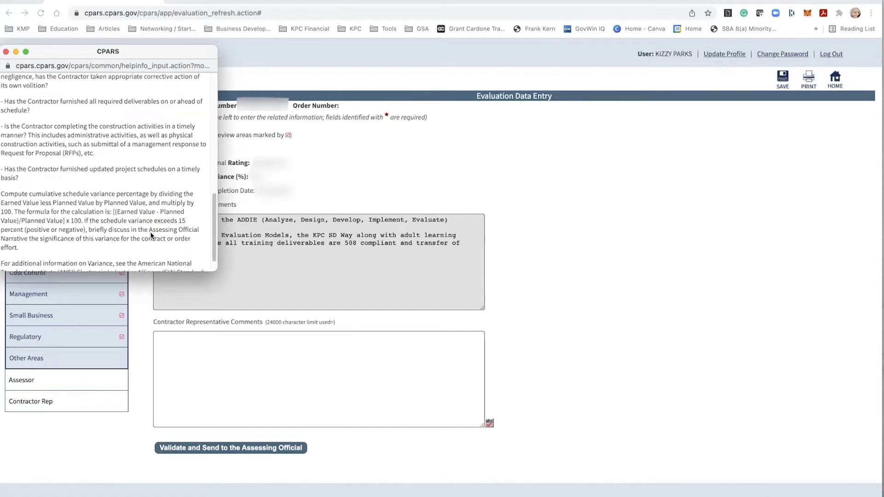
scroll(150, 233, up, 4)
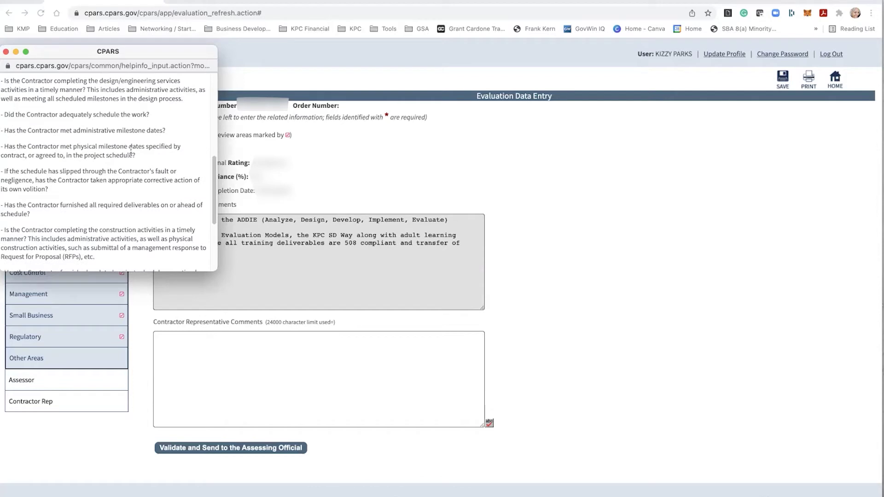
click(6, 52)
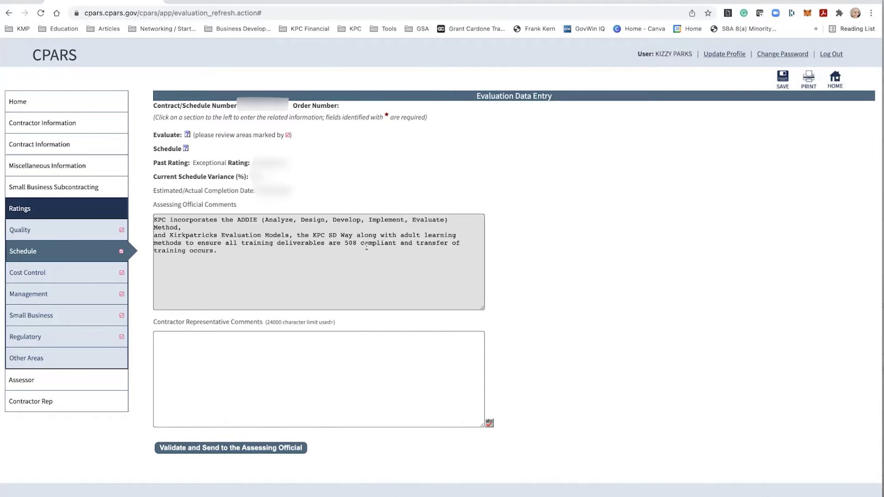
drag(230, 248, 156, 219)
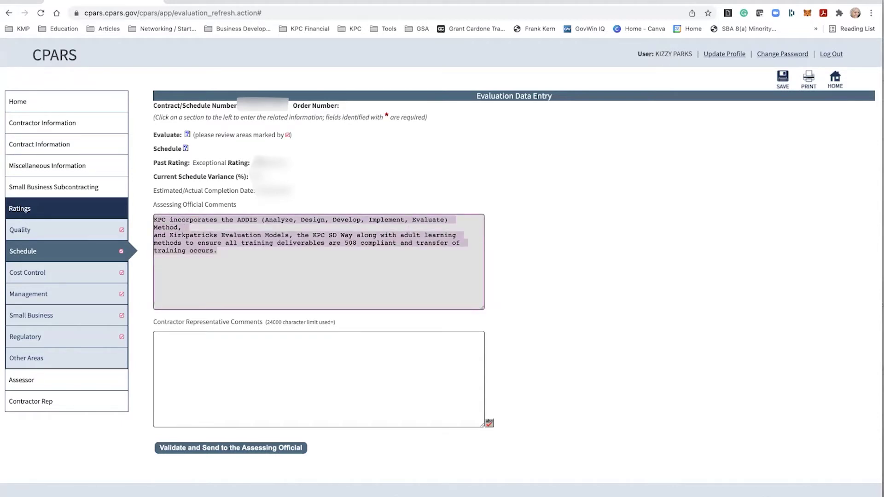
Review the Cost Control, Management and Small Business ratings with their assessing official comments
click(83, 275)
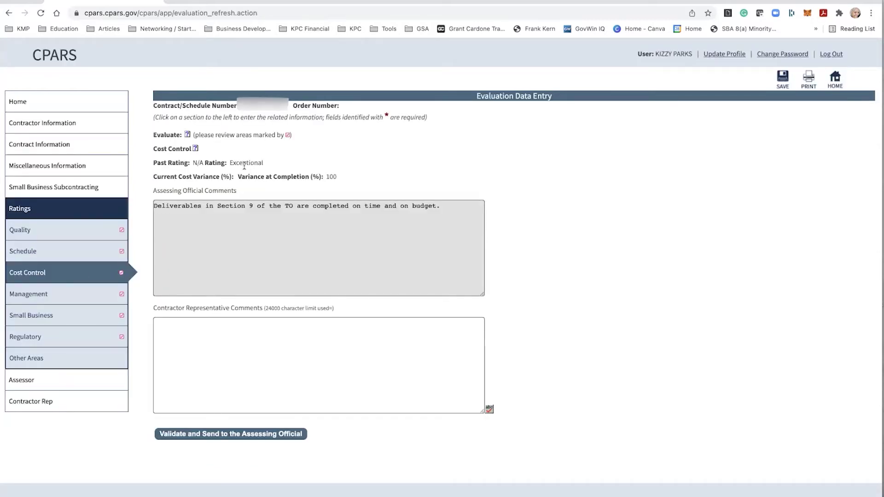
click(80, 297)
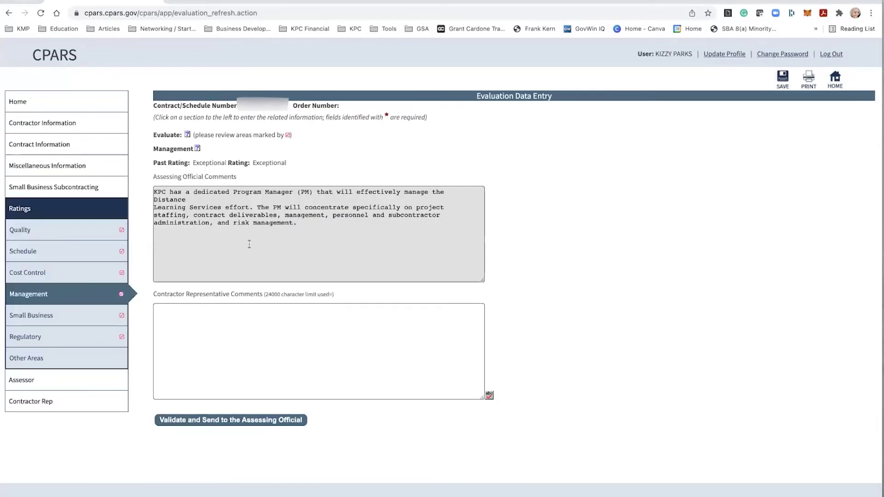
click(14, 315)
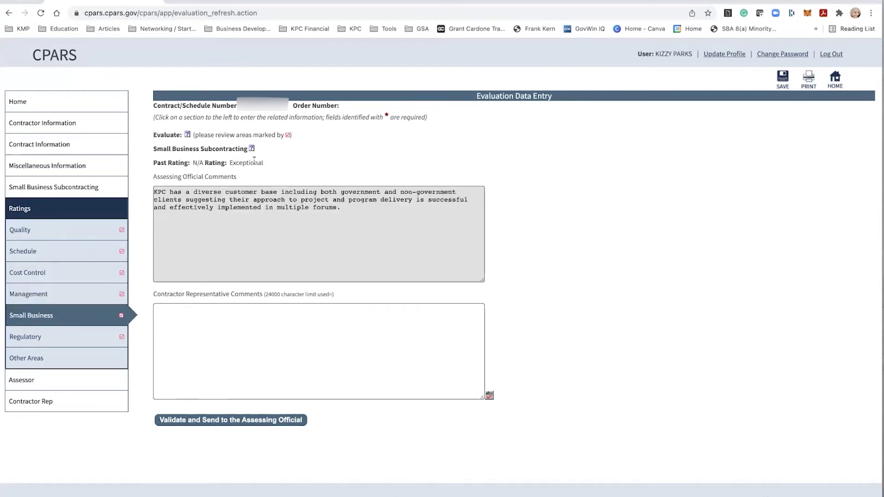
Review the Regulatory Compliance rating, reading its help definition and checking the past and current ratings
click(49, 336)
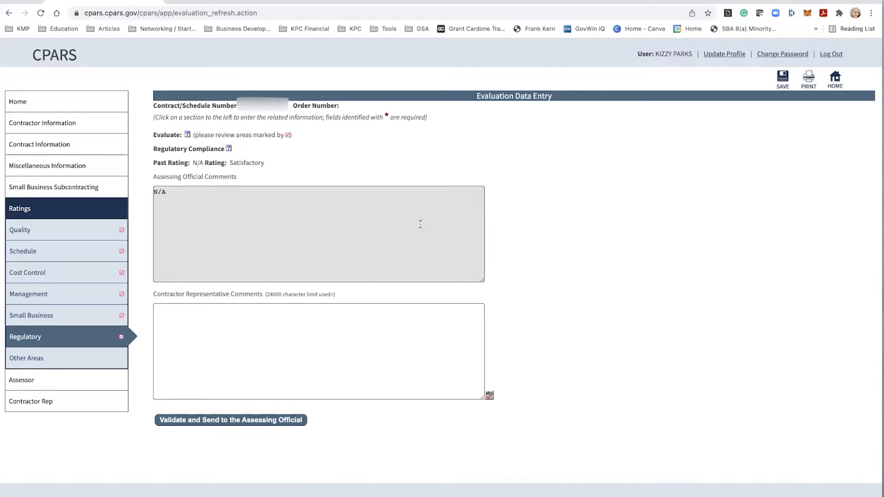
click(228, 148)
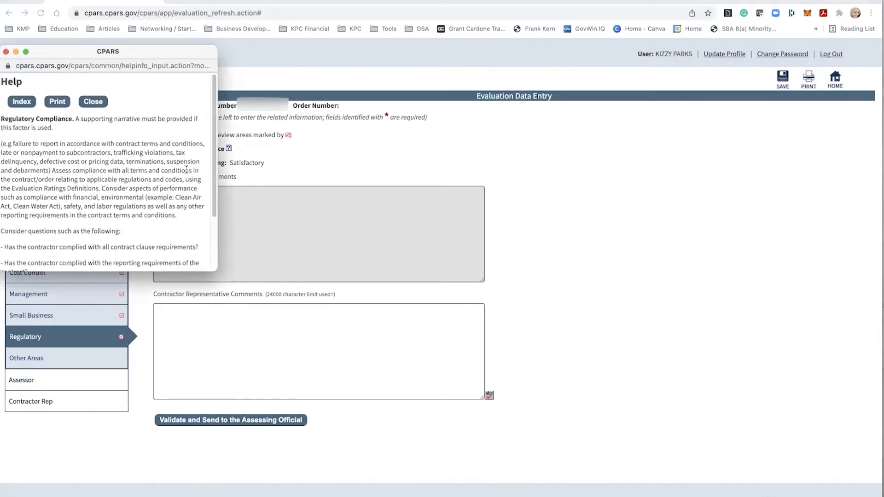
scroll(184, 171, down, 3)
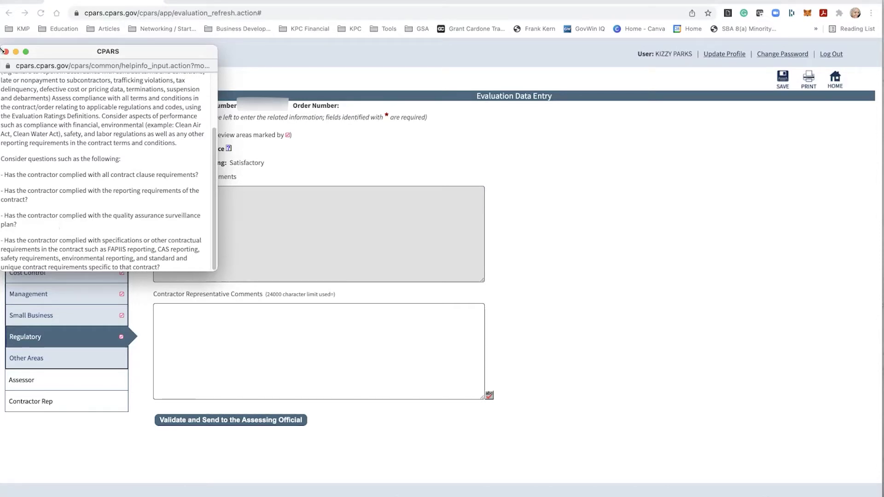
click(6, 52)
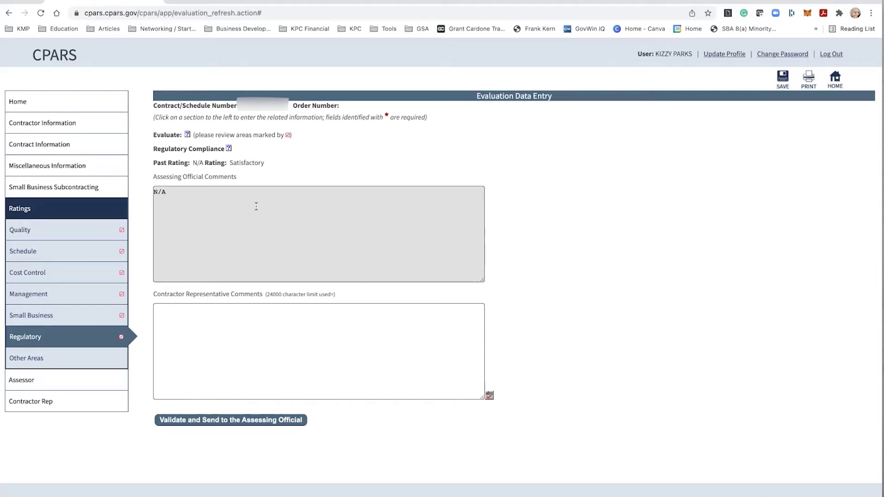
drag(204, 163, 192, 164)
click(280, 163)
Review the Other Areas ratings and the assessing official's recommendation in the Assessor section
click(21, 360)
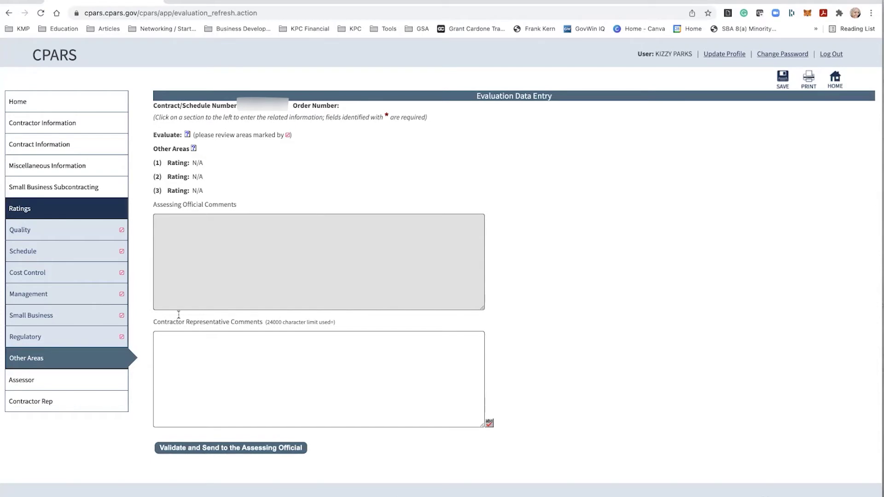
click(29, 380)
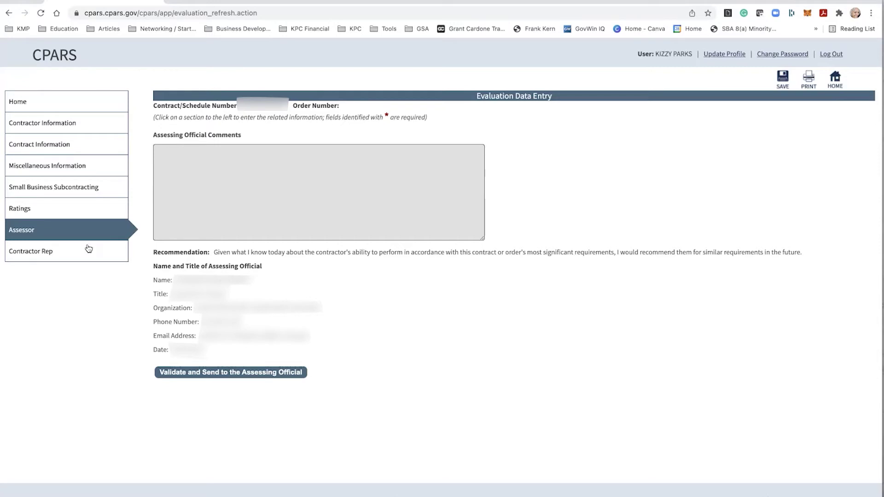
In the Contractor Rep section, set Concurrence to "I concur with this evaluation." and sign as the contractor representative
click(54, 251)
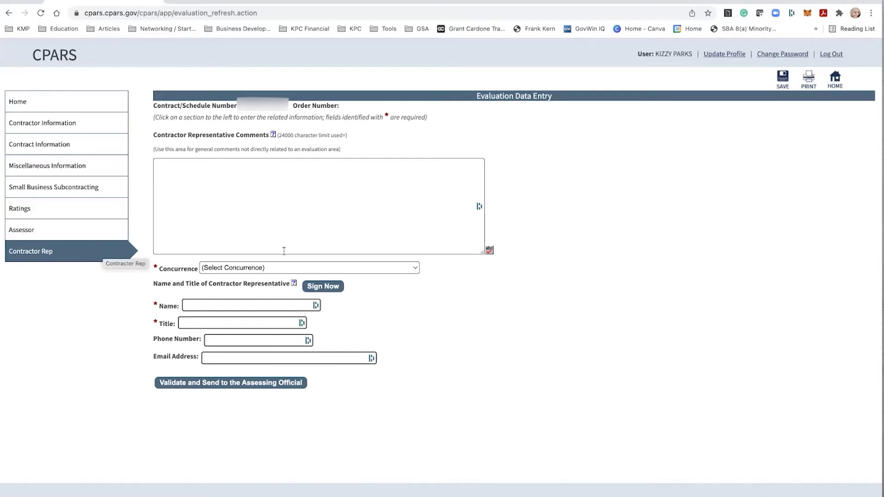
click(283, 269)
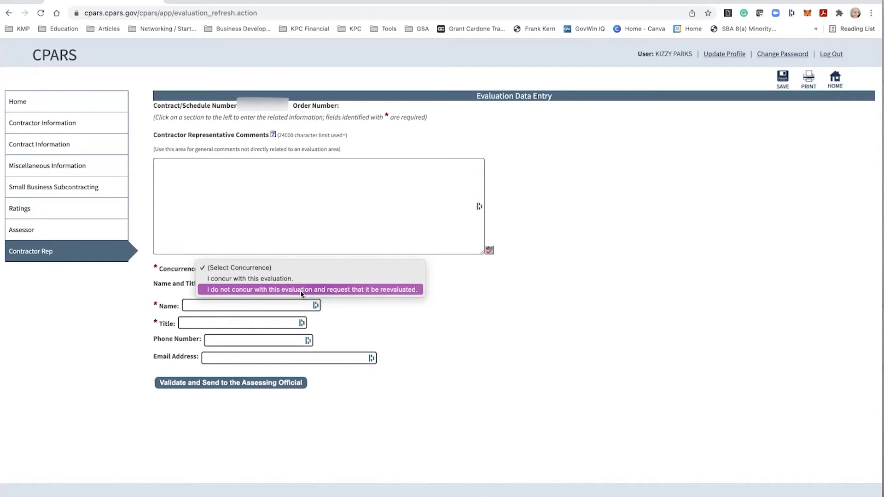
click(299, 278)
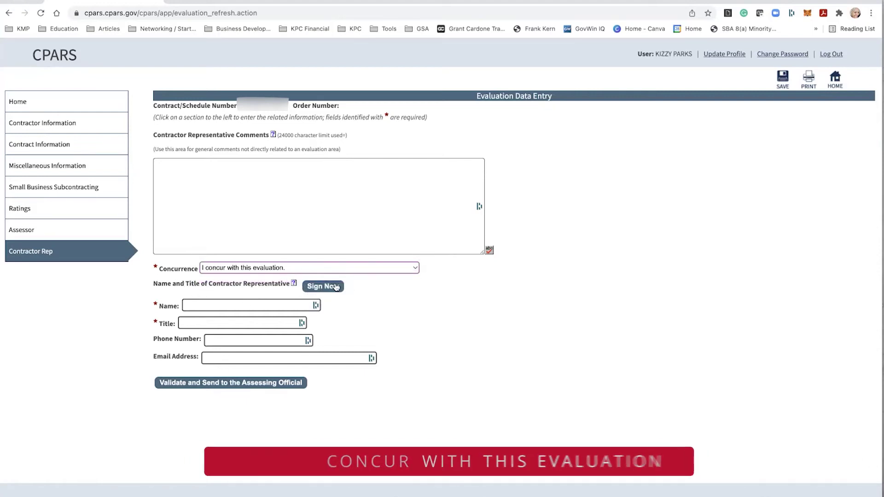
click(335, 286)
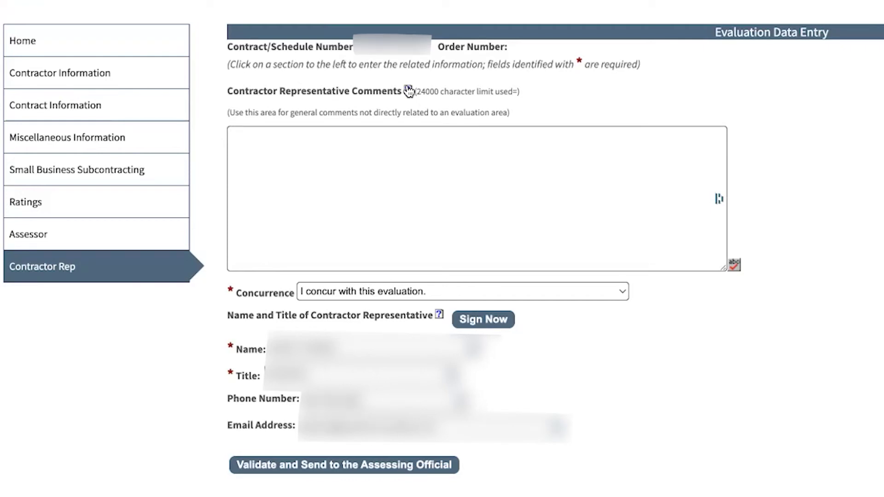
Validate and send the evaluation to the Assessing Official, and open the saved evaluation for viewing
click(343, 176)
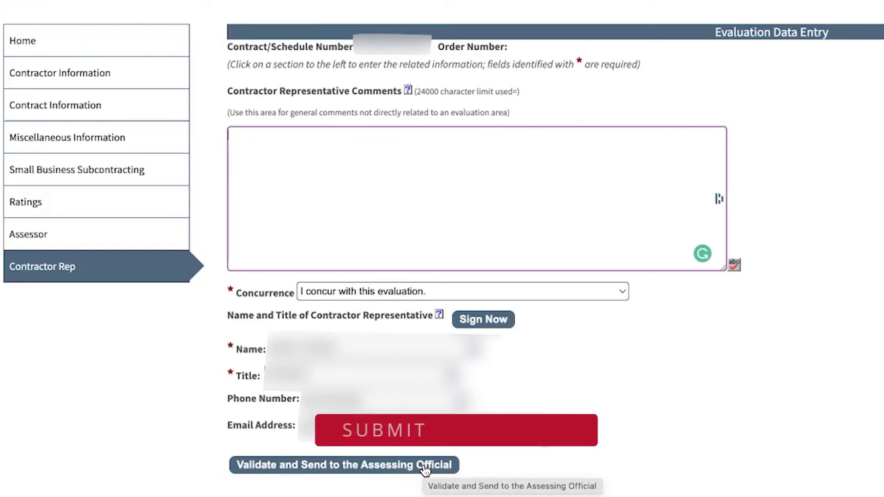
click(424, 468)
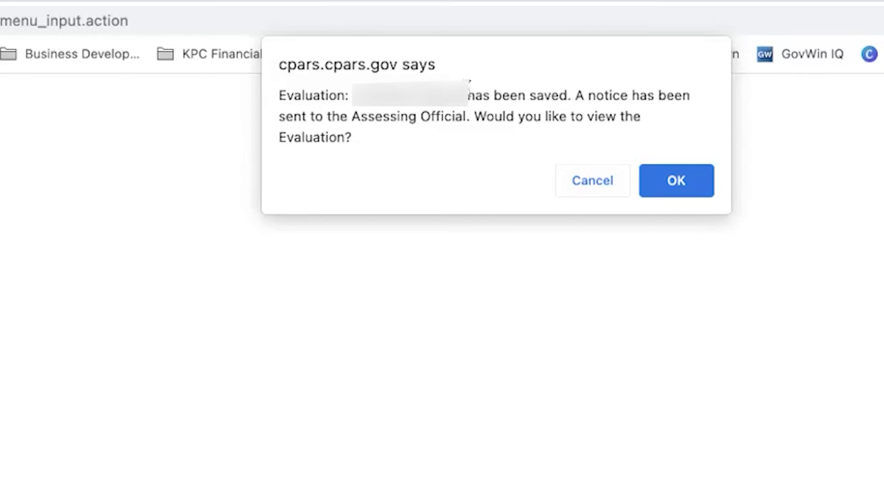
click(676, 180)
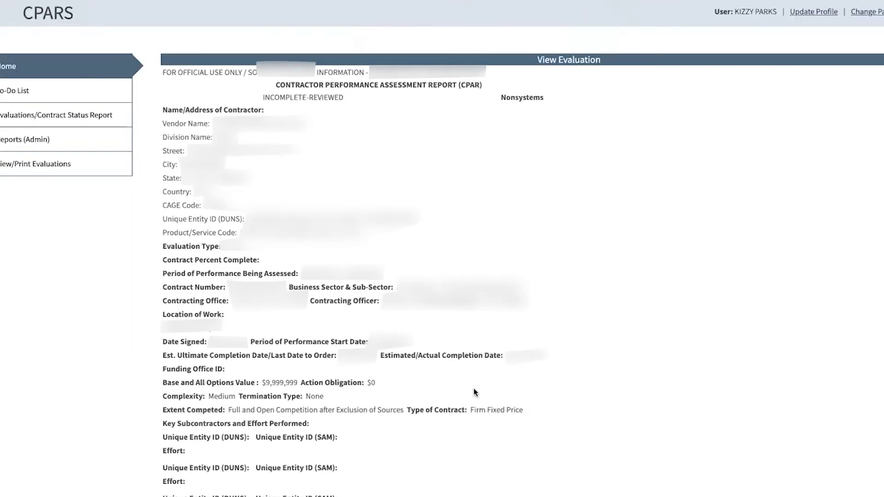
Look through the submitted Contractor Performance Assessment Report, from the contractor and contract details to the recommendation and contractor comments
scroll(474, 388, down, 20)
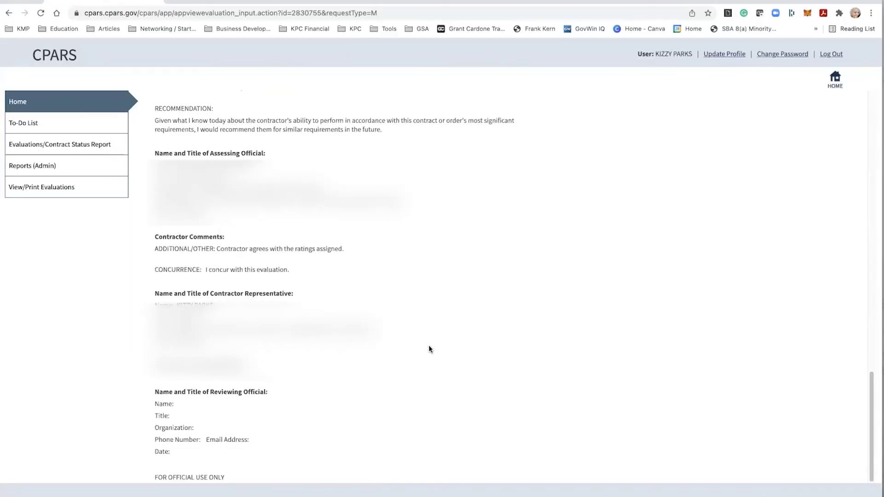
scroll(468, 326, up, 15)
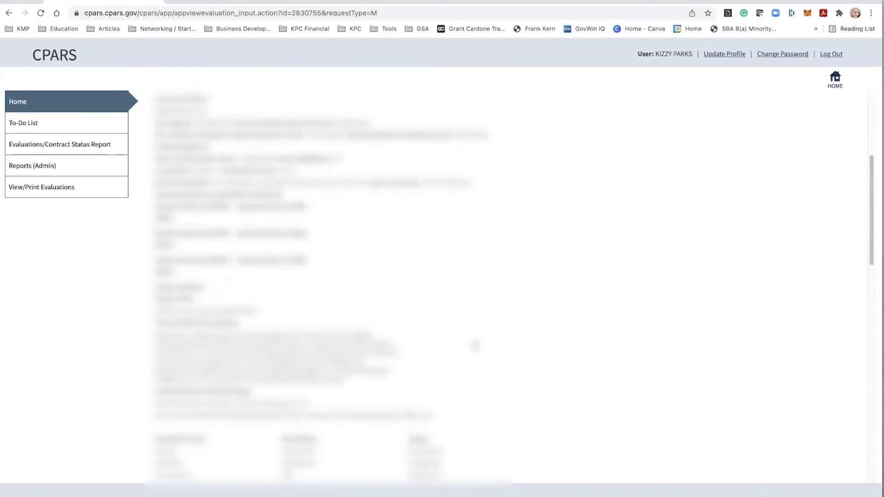
scroll(474, 346, up, 10)
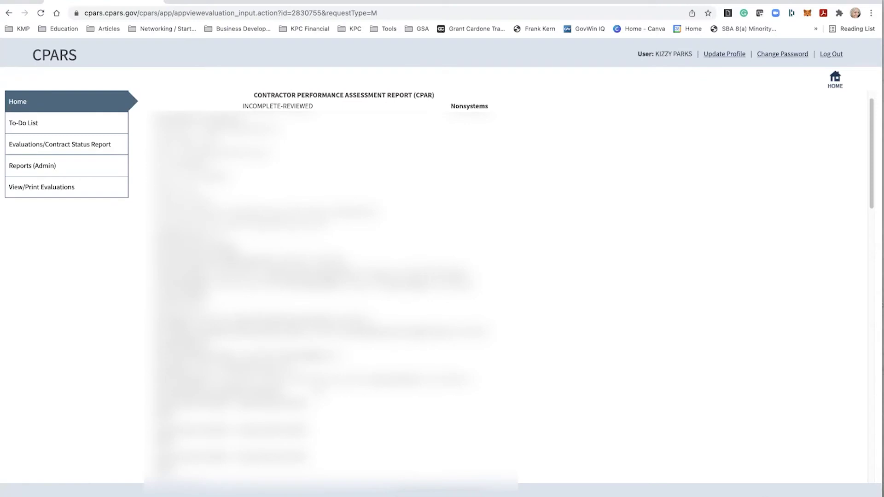
scroll(332, 285, down, 5)
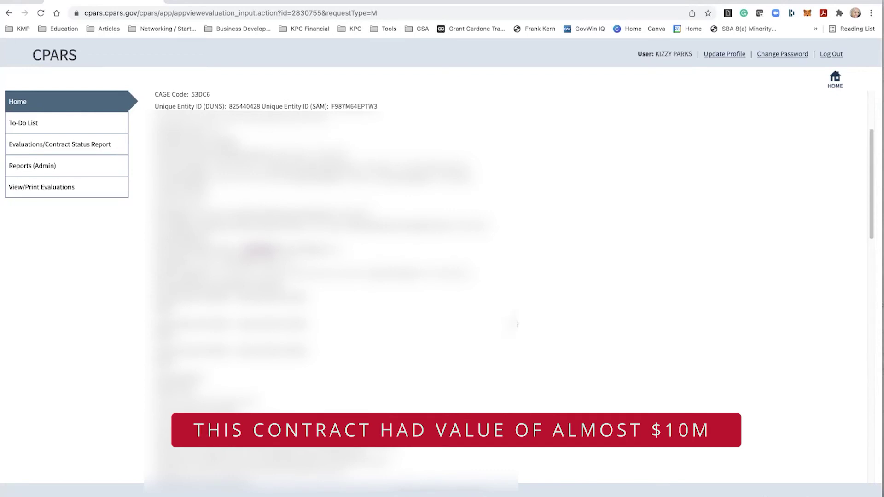
scroll(540, 374, down, 10)
scroll(536, 370, down, 5)
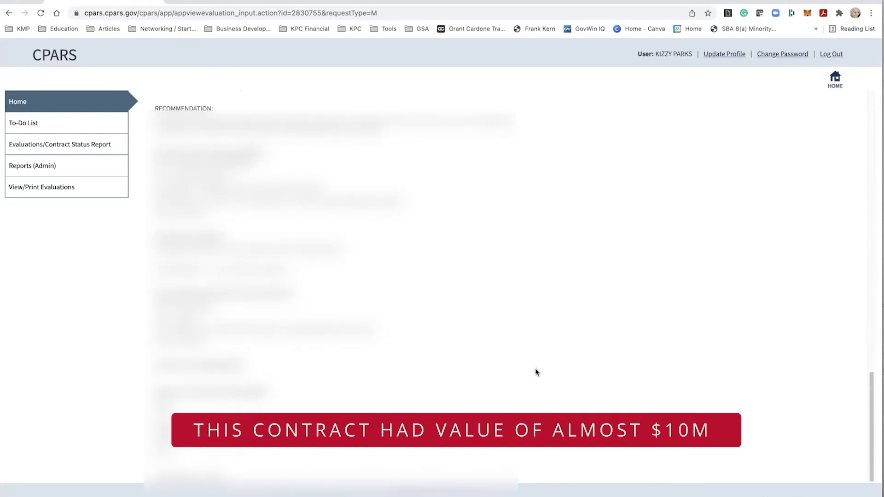
scroll(535, 368, up, 15)
scroll(535, 370, up, 3)
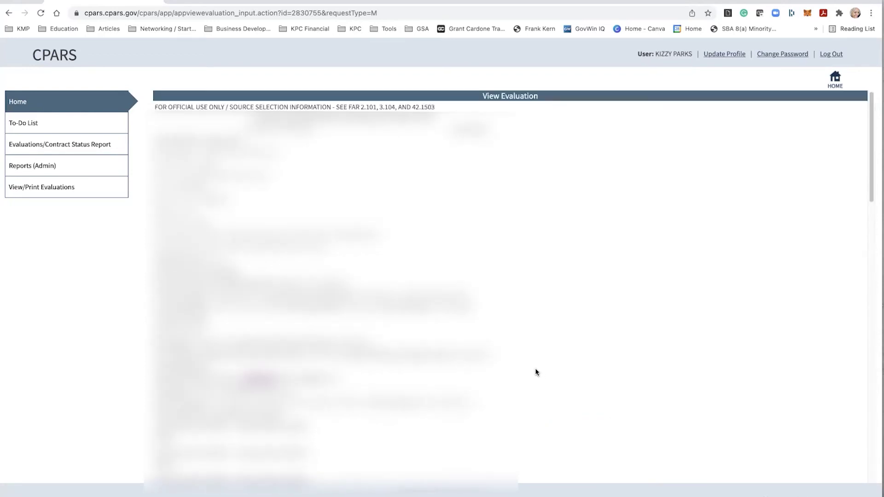